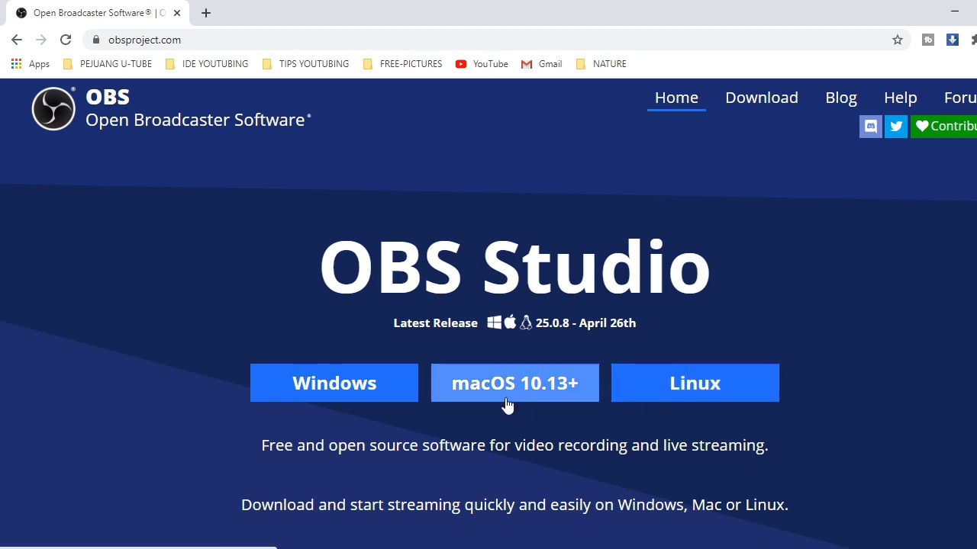
- Download the Windows installer of OBS Studio 25.0.8 and show the browser's full download list
left_click(387, 393)
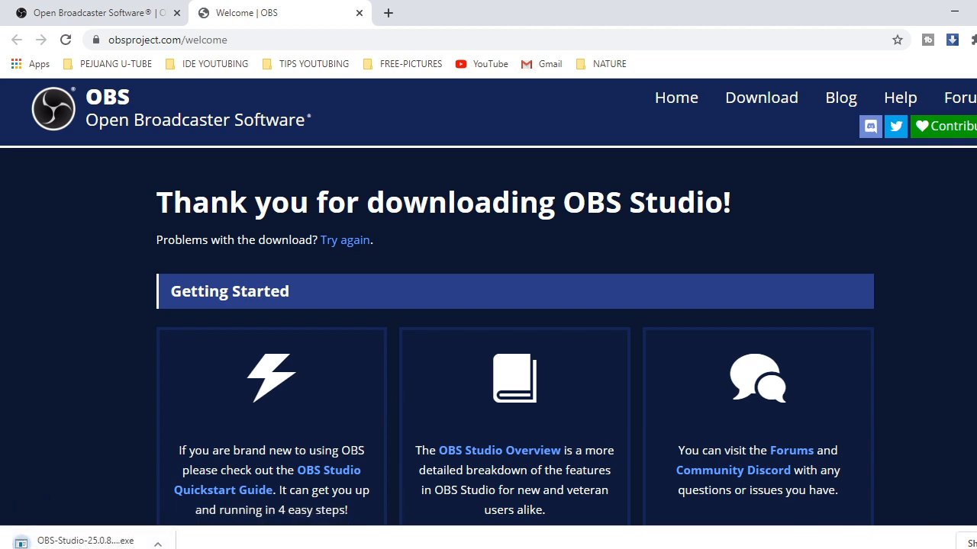
left_click(967, 543)
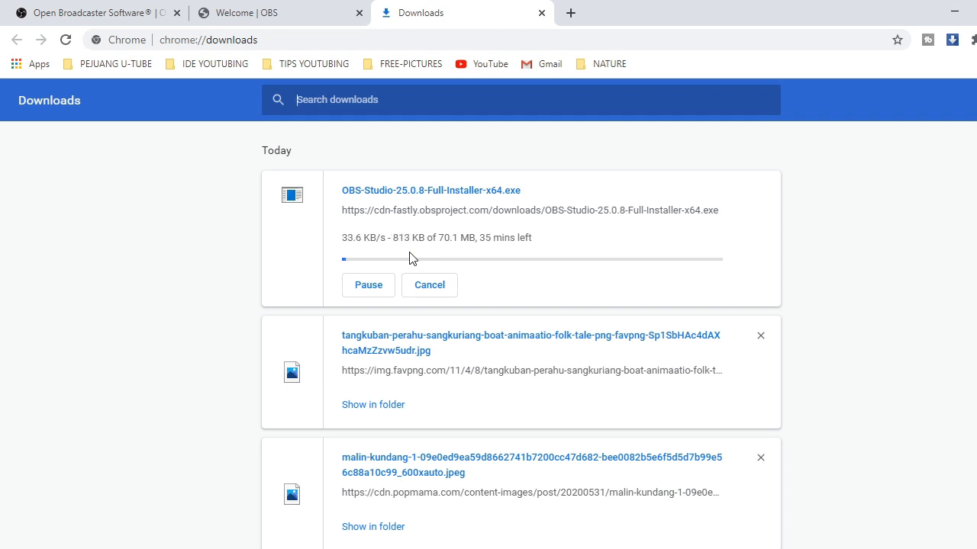
- Minimize the browser and launch OBS Studio from the desktop
left_click(948, 9)
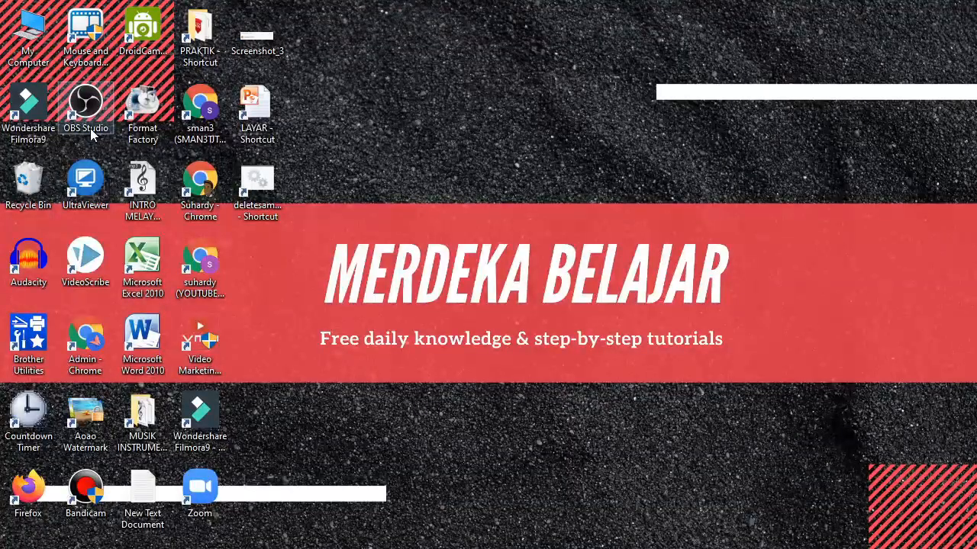
double_click(86, 115)
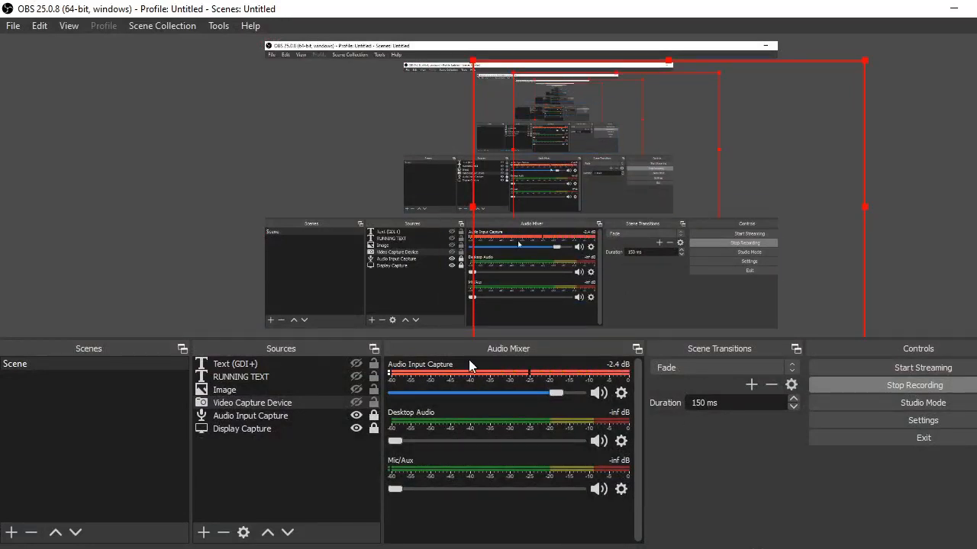
left_click(43, 245)
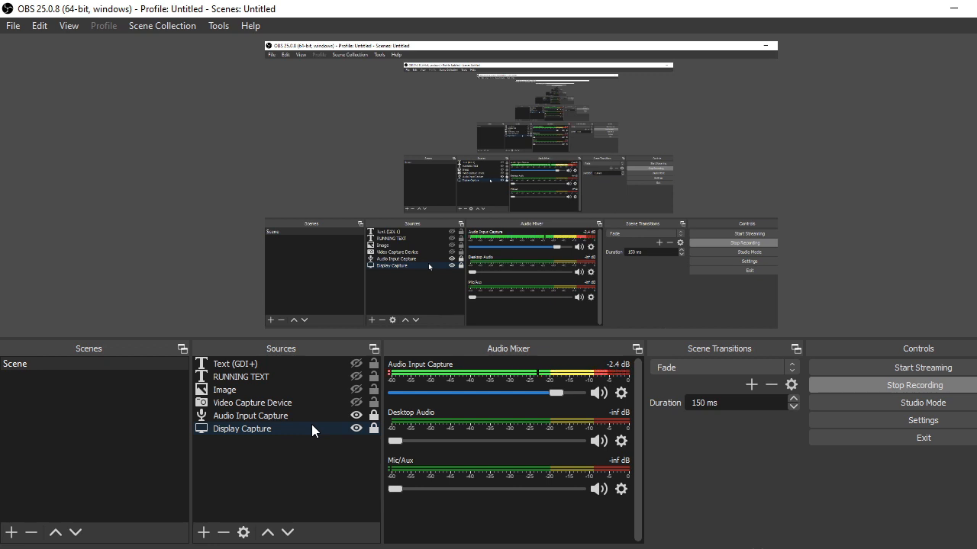
- Assign the hotkeys M for Start Recording and S for Stop Recording in the OBS settings
left_click(13, 26)
left_click(29, 86)
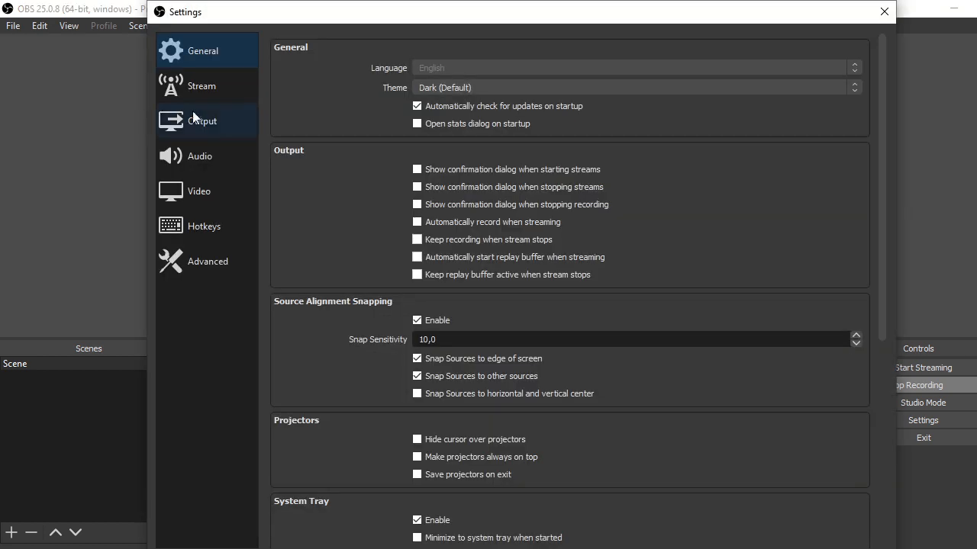
left_click(206, 227)
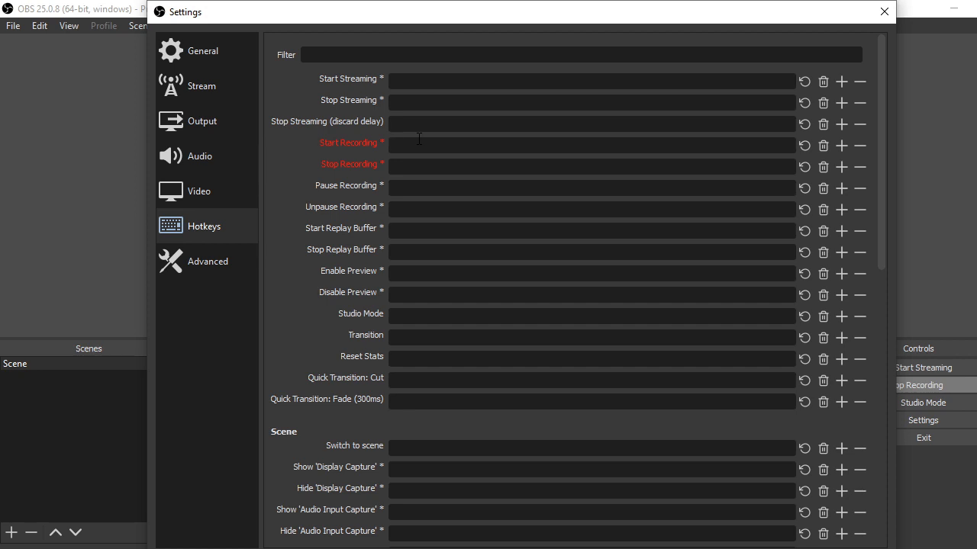
key("m")
left_click(414, 161)
key("s")
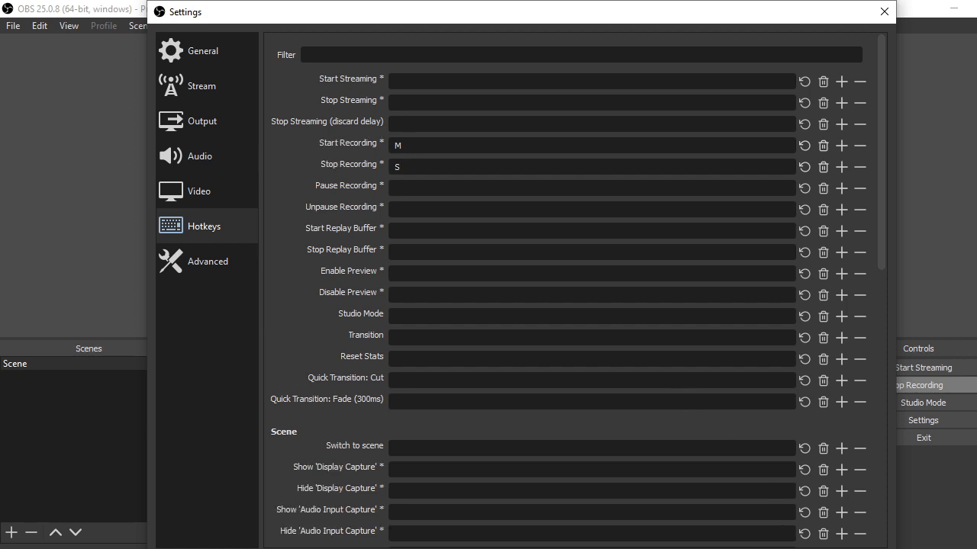
left_click(723, 548)
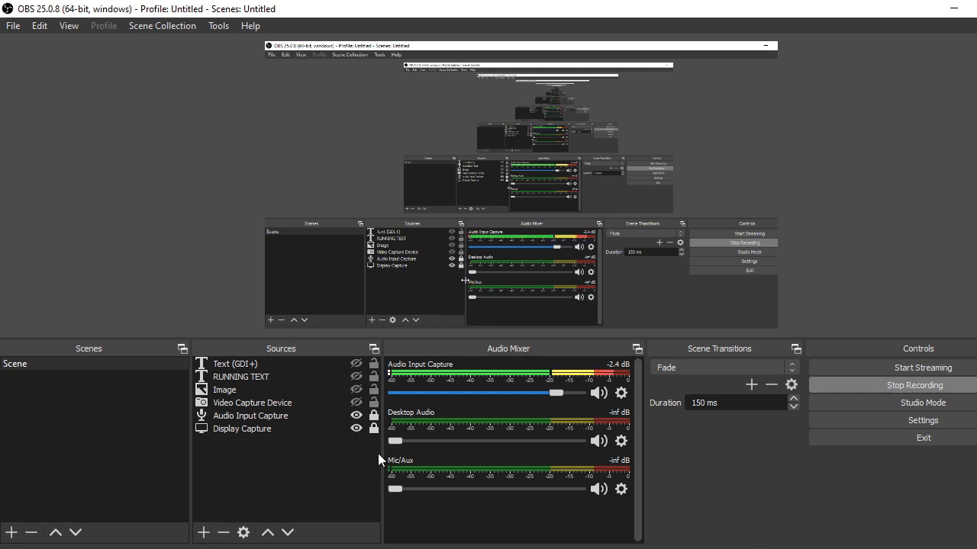
- Set up the Audio Input Capture source with the device Mic in at front panel (black) (2- Realtek(R) Audio)
left_click(203, 532)
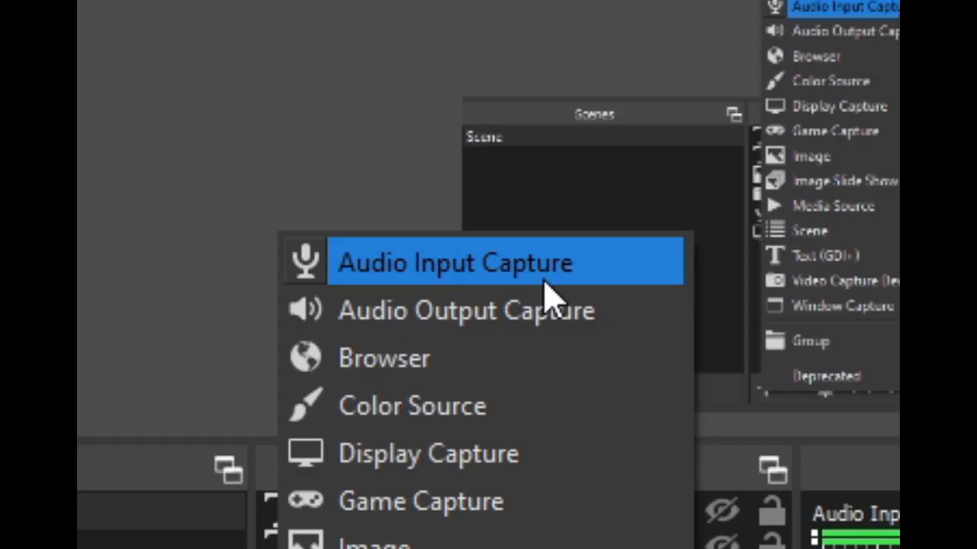
left_click(544, 280)
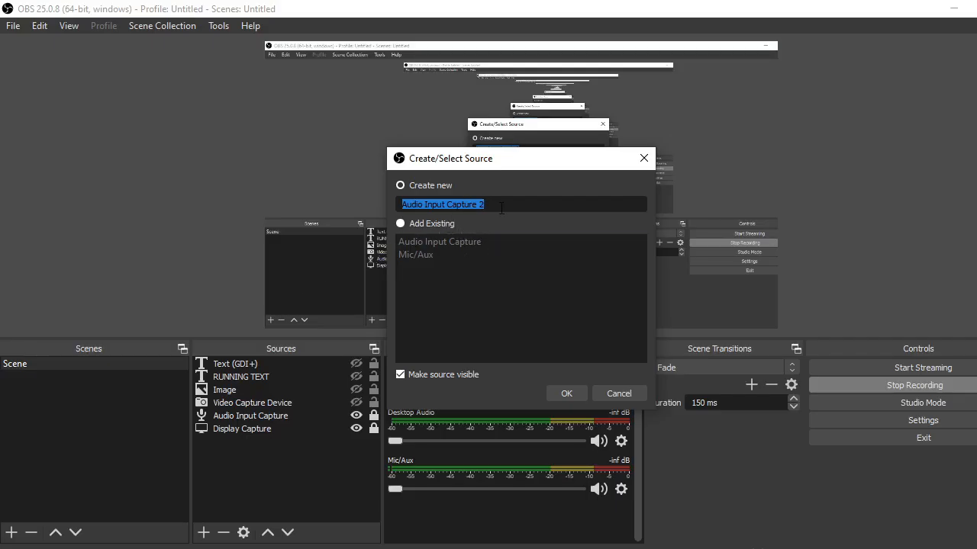
left_click(562, 392)
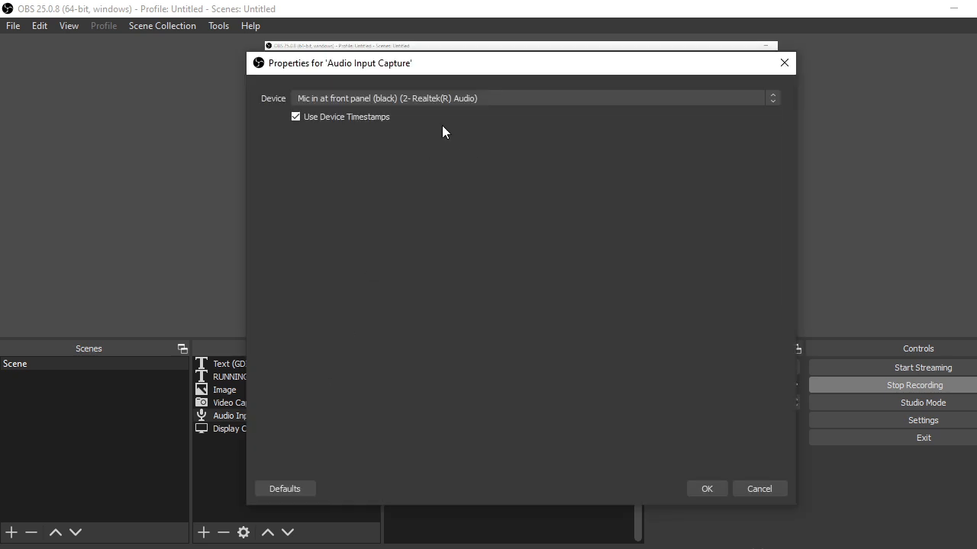
left_click(426, 98)
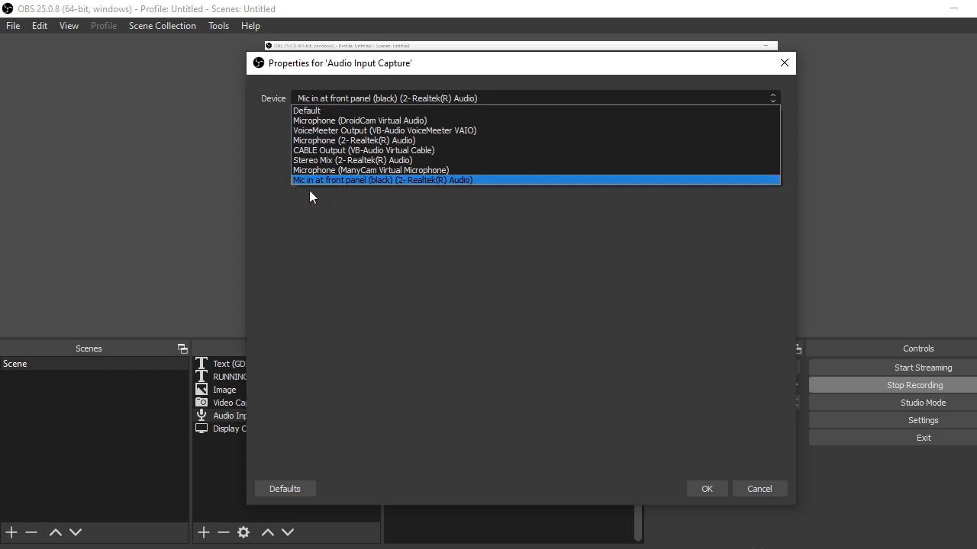
left_click(399, 181)
left_click(712, 485)
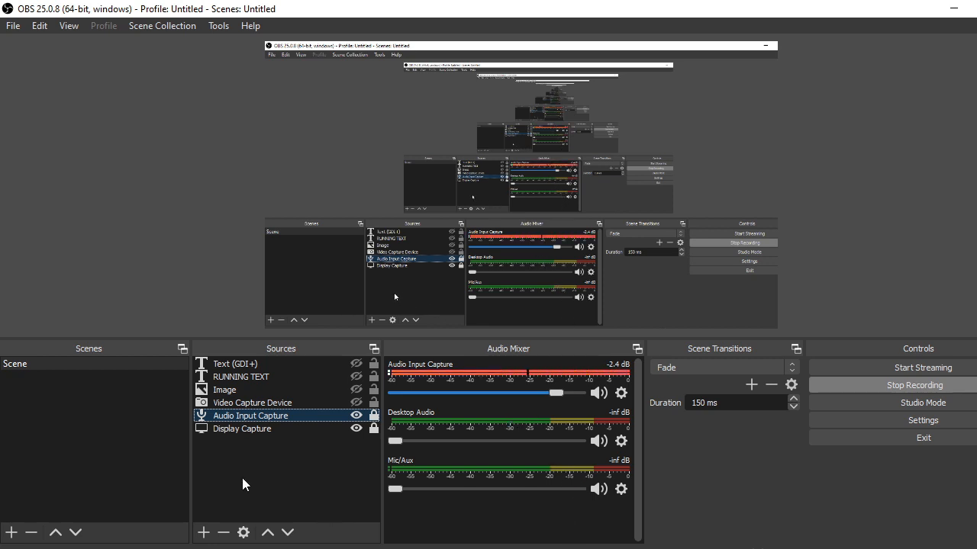
- Add a new Display Capture source for Display 1: 1366x768 @ 0,0 with cursor capture enabled
left_click(203, 532)
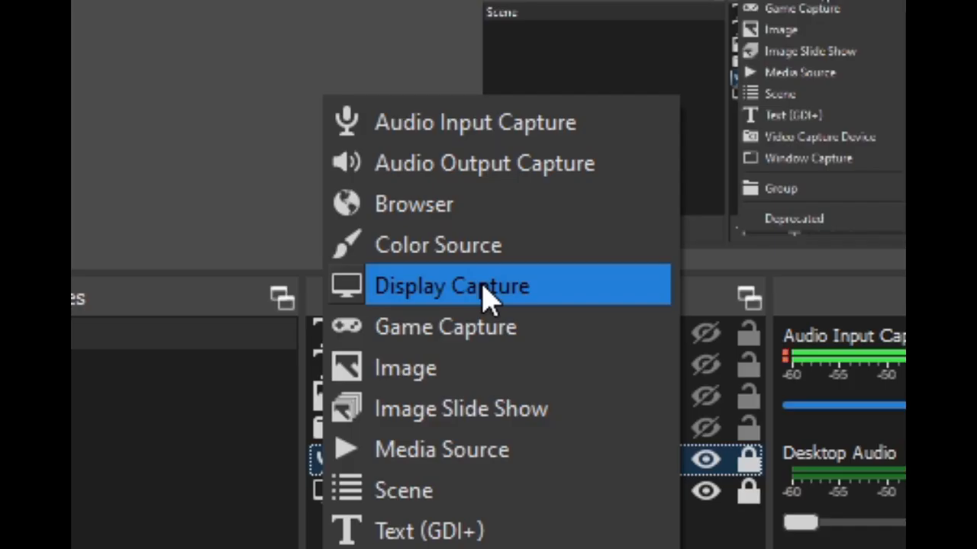
left_click(571, 294)
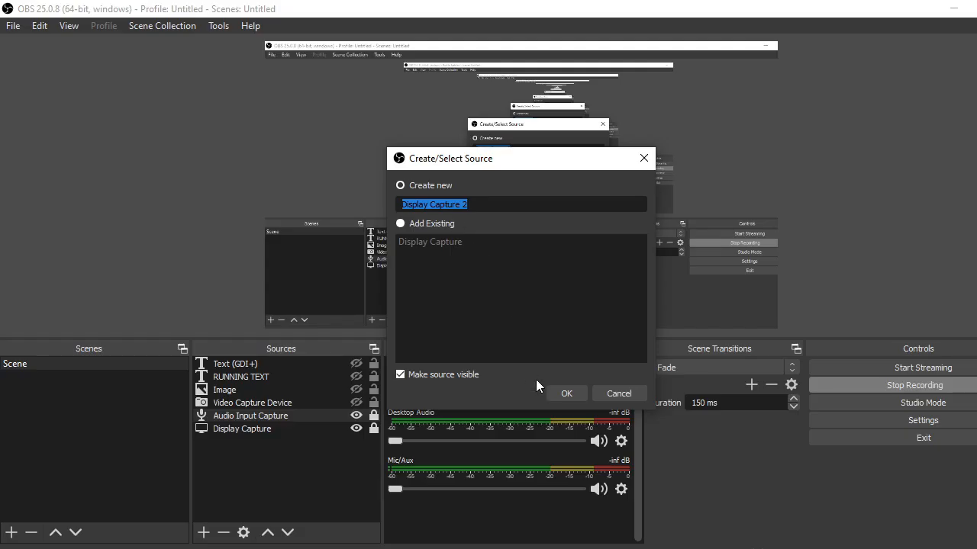
left_click(556, 396)
left_click(370, 377)
left_click(370, 380)
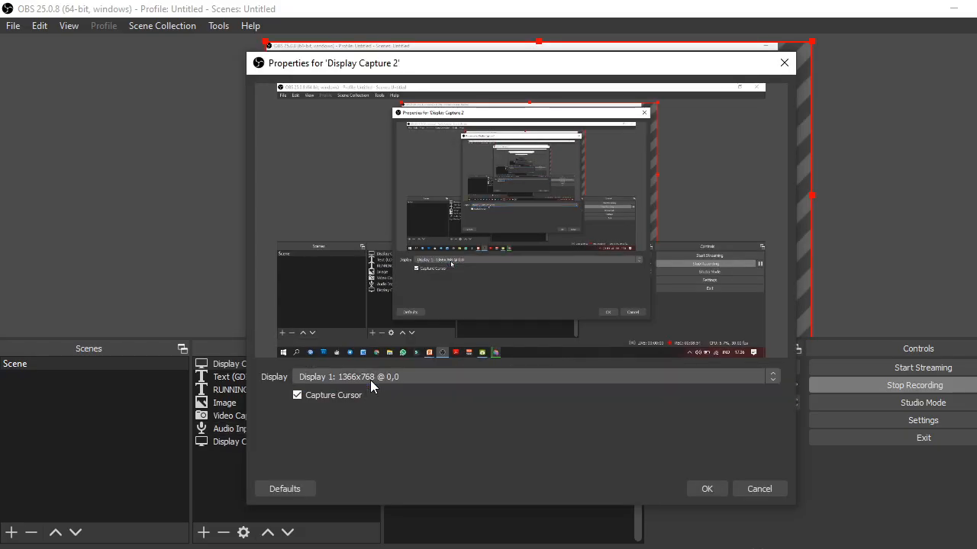
left_click(700, 486)
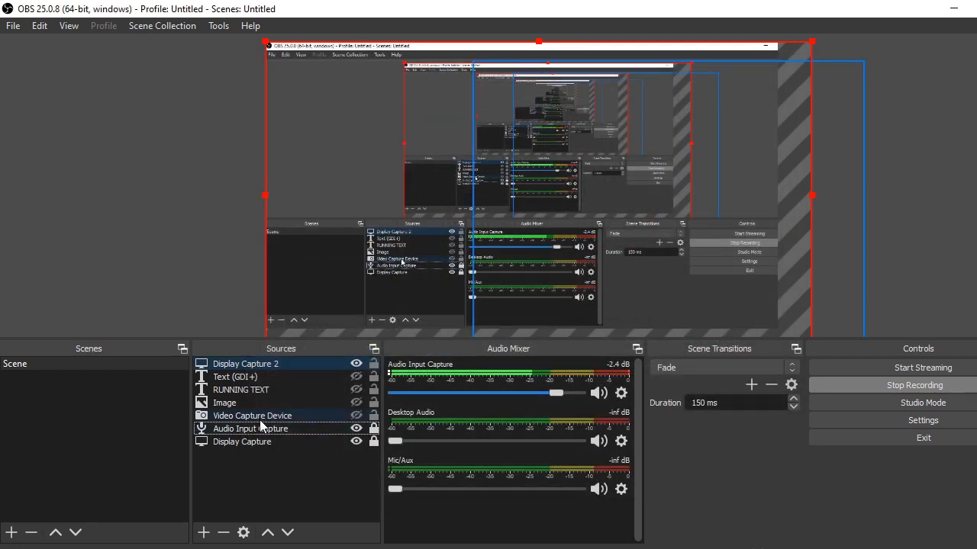
- Open the properties of the existing Video Capture Device source
left_click(256, 442)
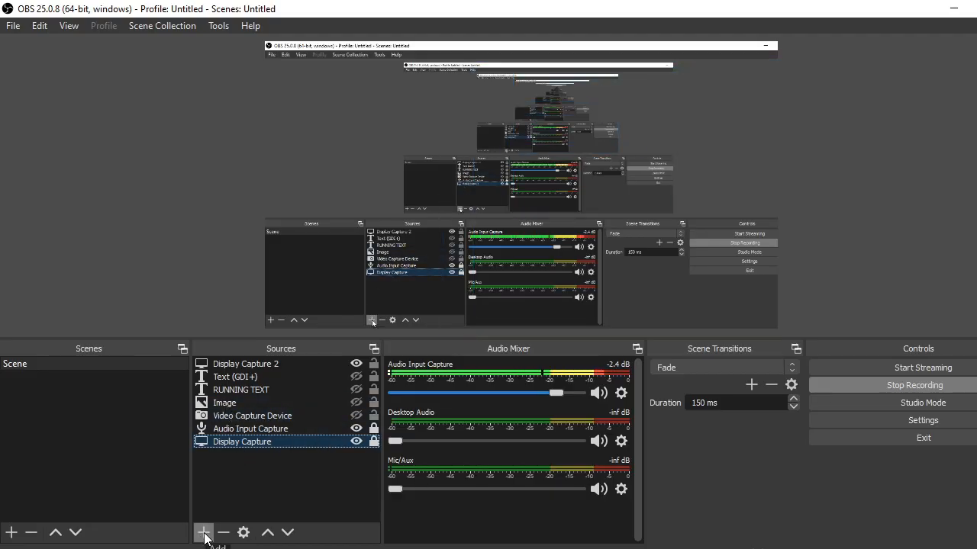
left_click(204, 532)
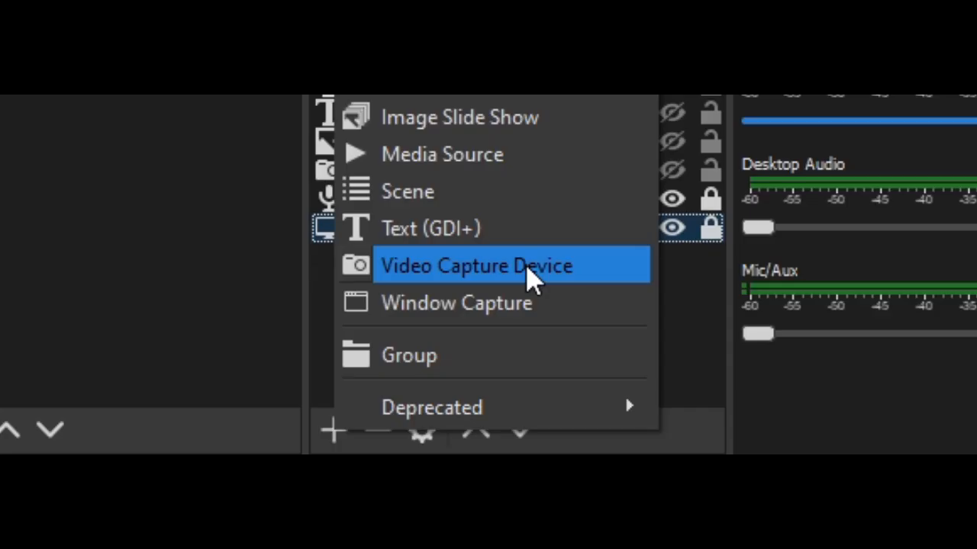
left_click(573, 264)
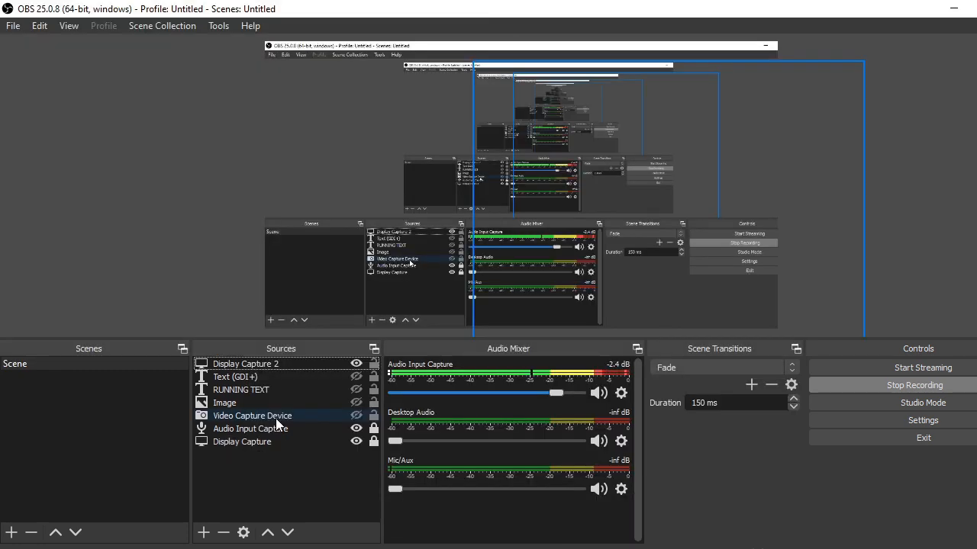
left_click(276, 418)
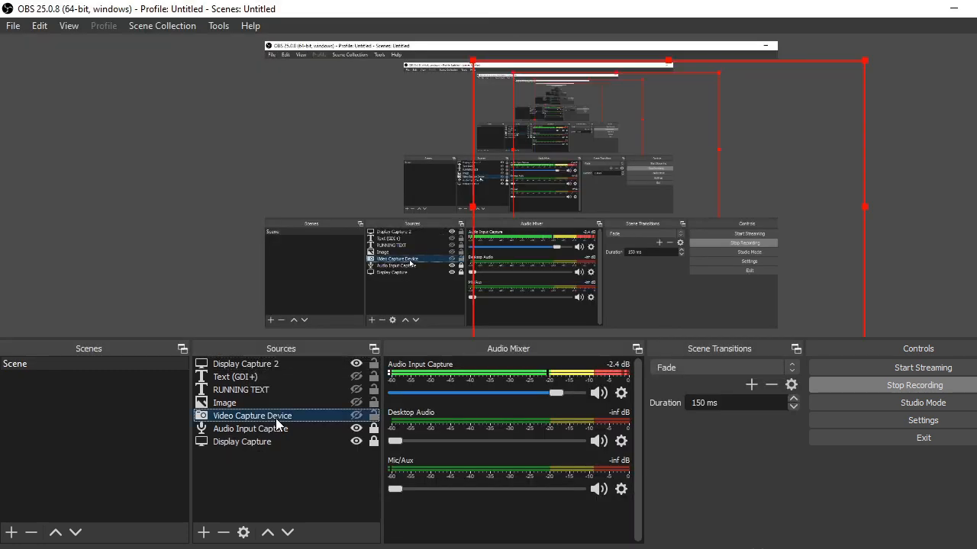
double_click(316, 417)
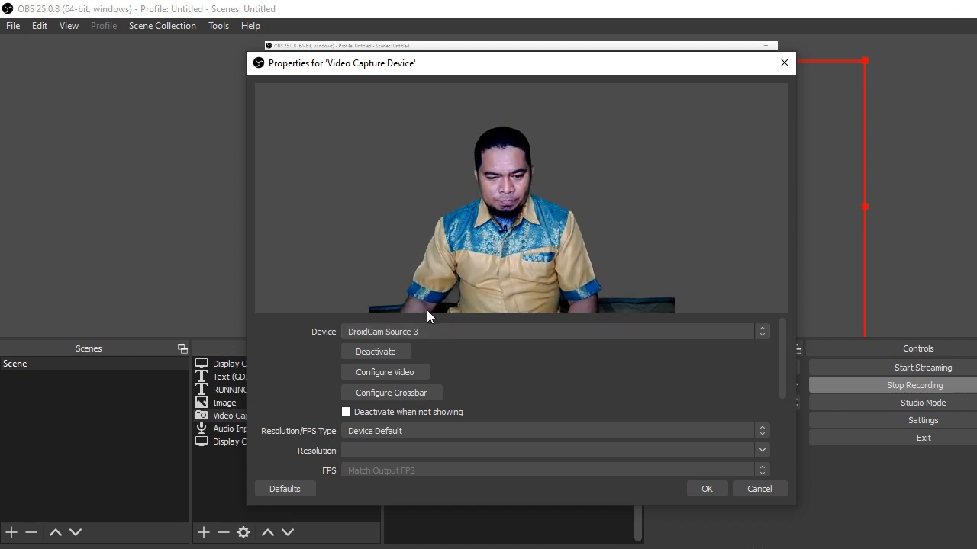
- Compare the HP TrueVision HD Camera and DroidCam Source 3 as devices for the Video Capture Device source
left_click(415, 328)
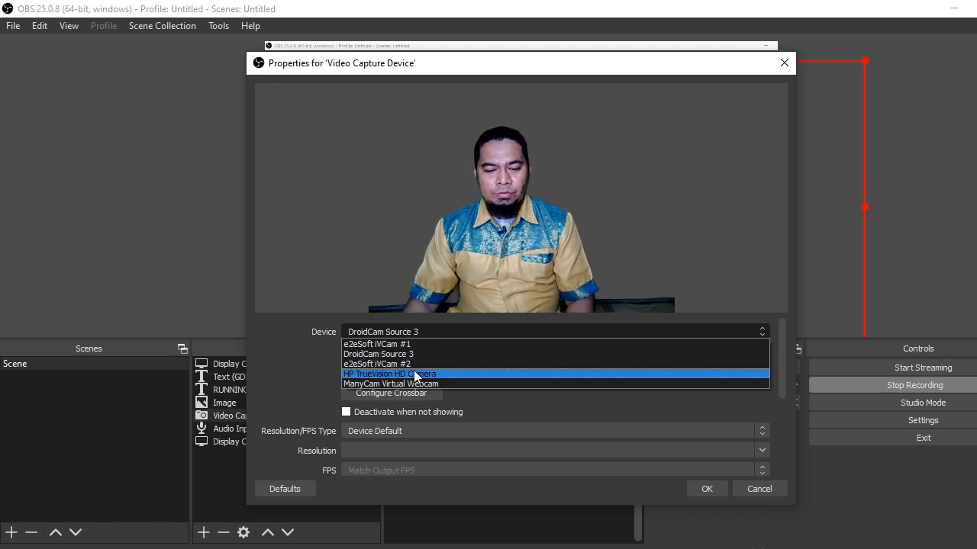
left_click(361, 376)
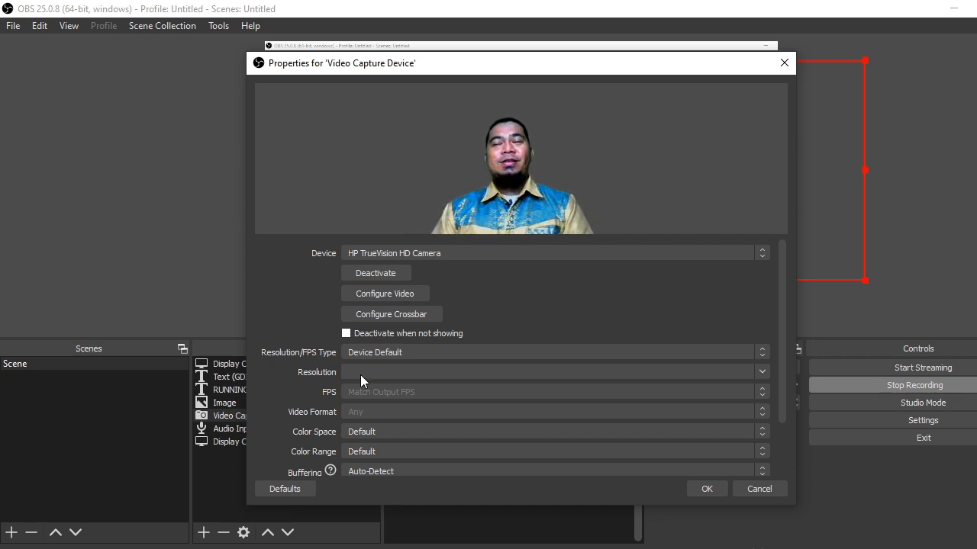
left_click(418, 259)
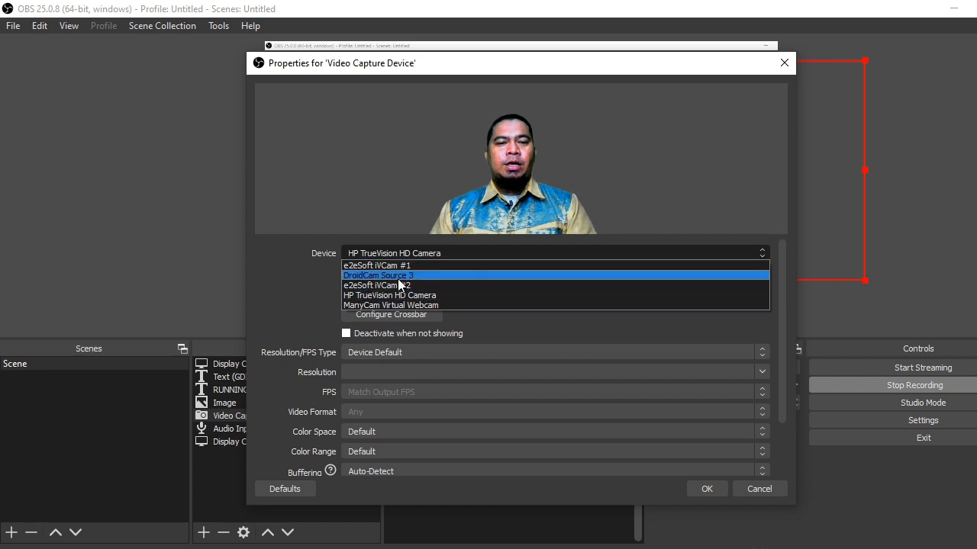
left_click(399, 275)
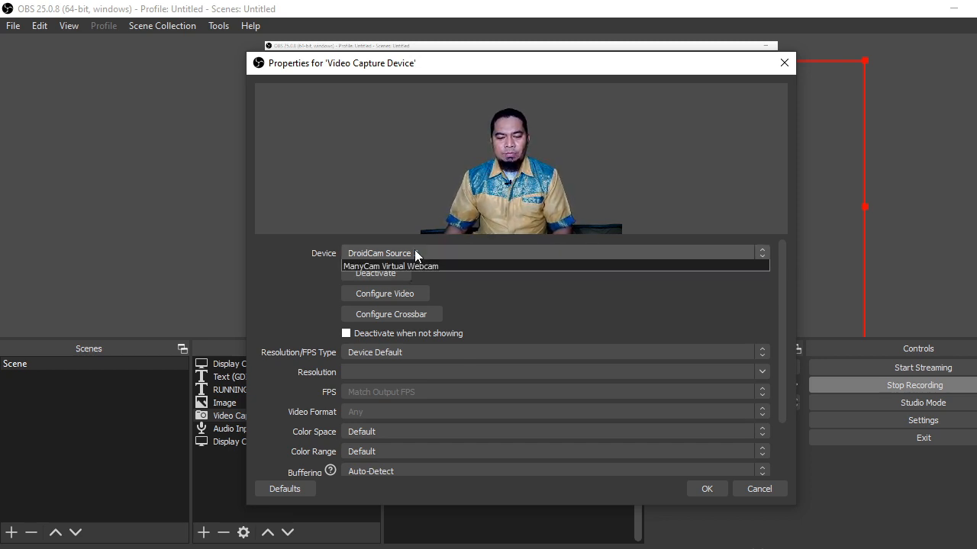
left_click(414, 252)
left_click(413, 296)
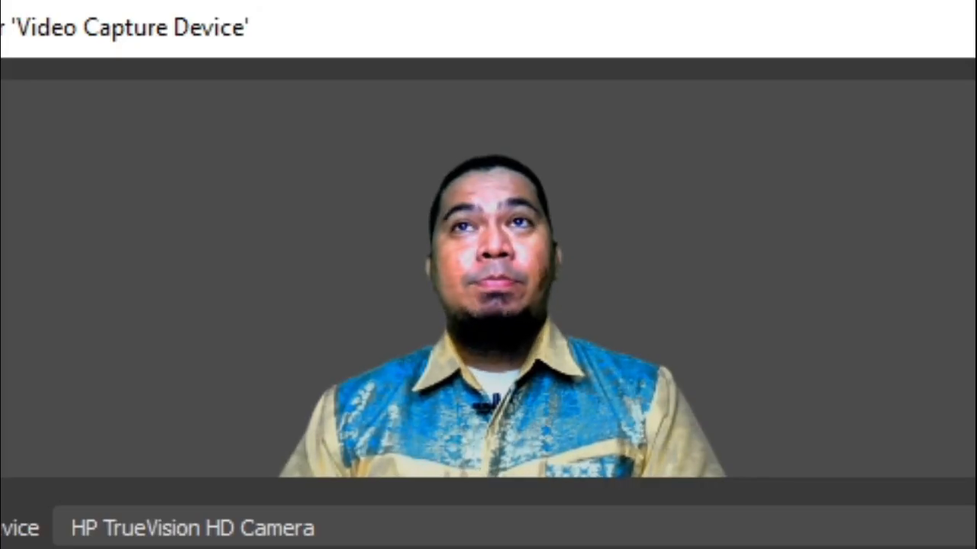
- Set the Video Capture Device source to DroidCam Source 3 and apply its properties
left_click(282, 521)
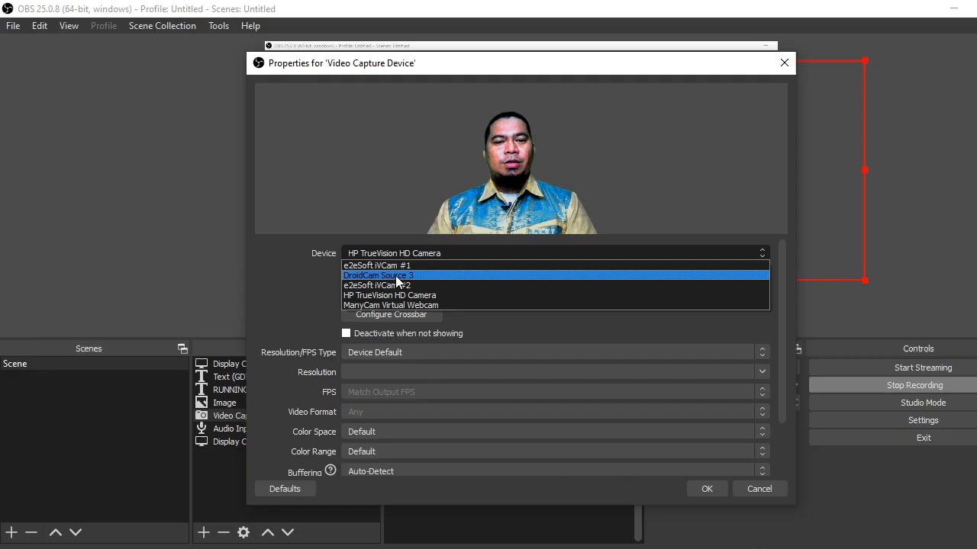
left_click(394, 278)
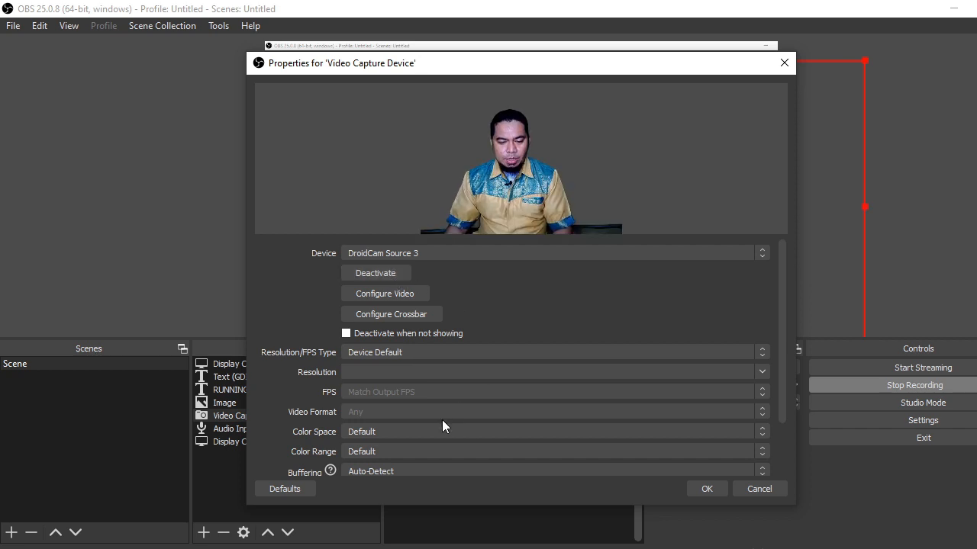
scroll(539, 370, "down", 3)
scroll(539, 370, "up", 3)
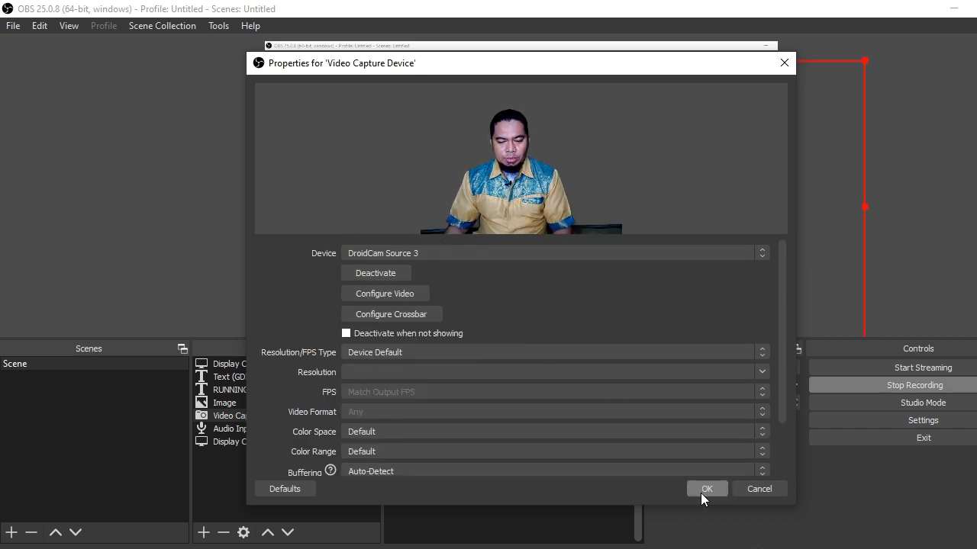
left_click(705, 489)
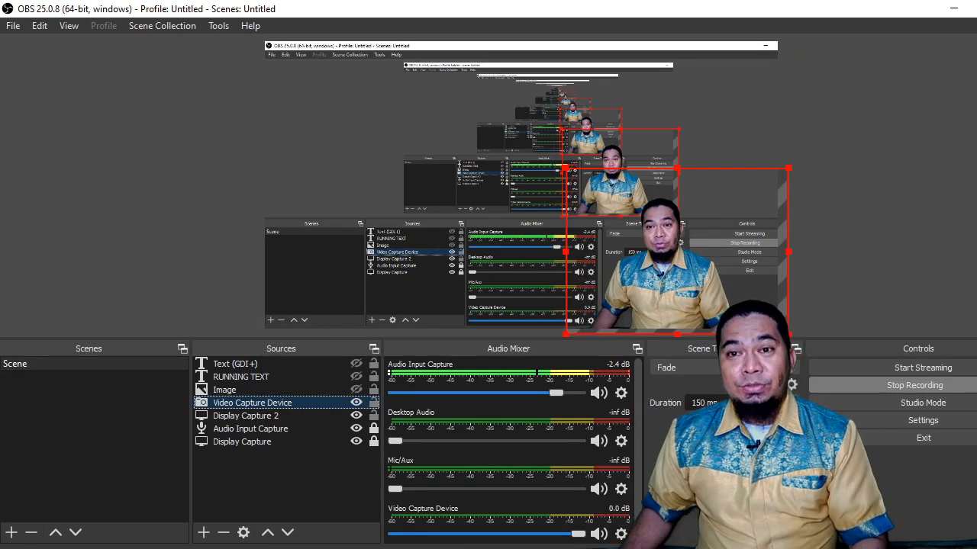
- Minimize OBS Studio, refresh the desktop and switch to the Template Presentasi Guru 1 presentation in PowerPoint
left_click(955, 11)
right_click(492, 171)
left_click(596, 239)
mouse_move(322, 548)
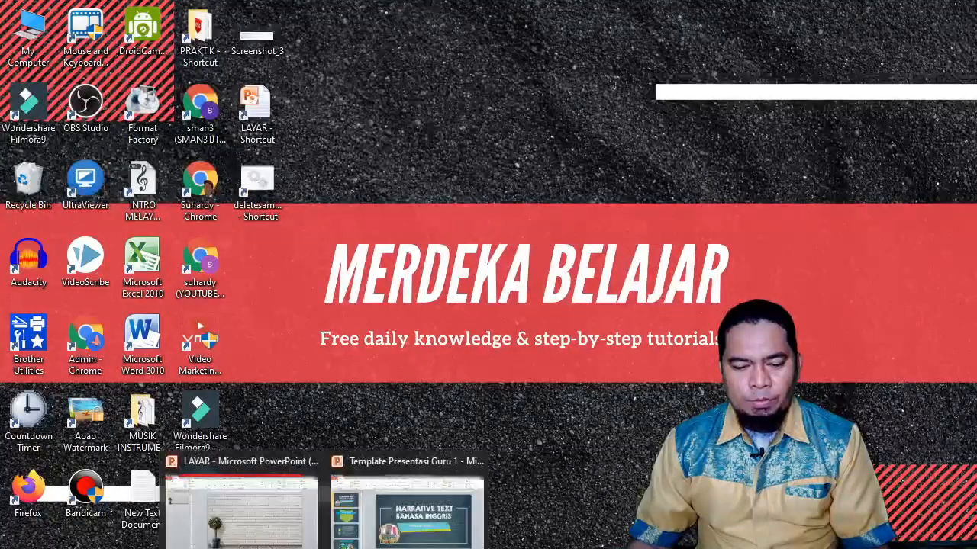
left_click(397, 534)
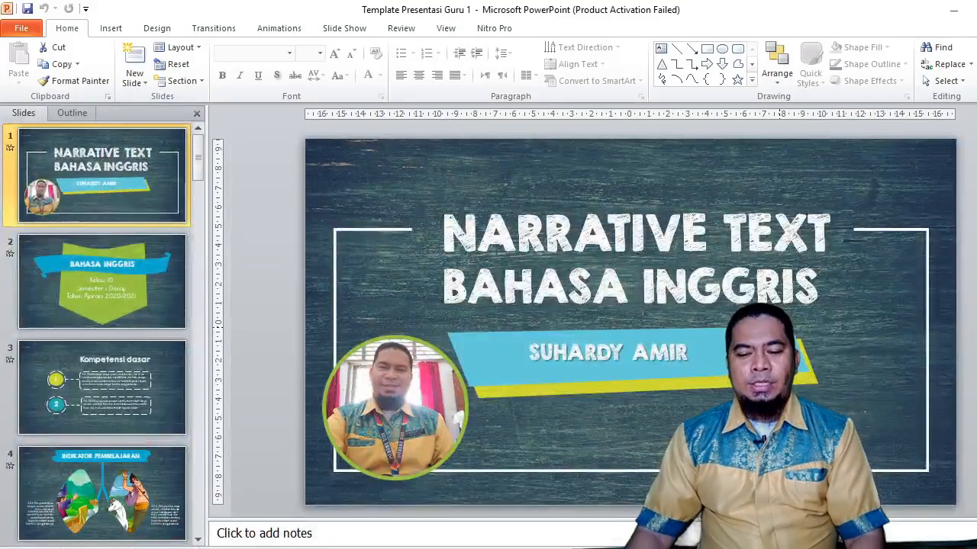